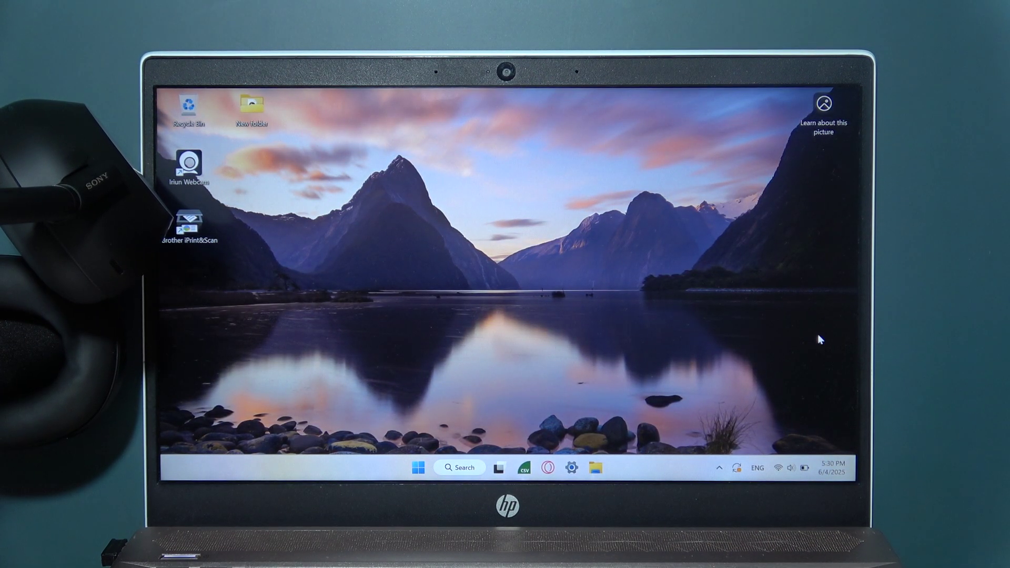
Go to the Bluetooth & devices page in Windows Settings.
left_click(572, 468)
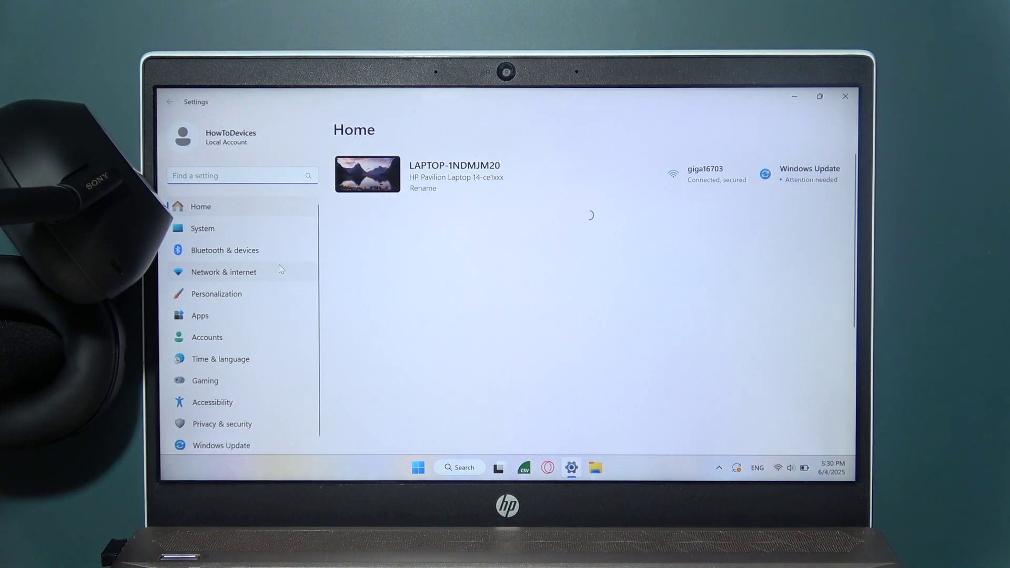
left_click(225, 251)
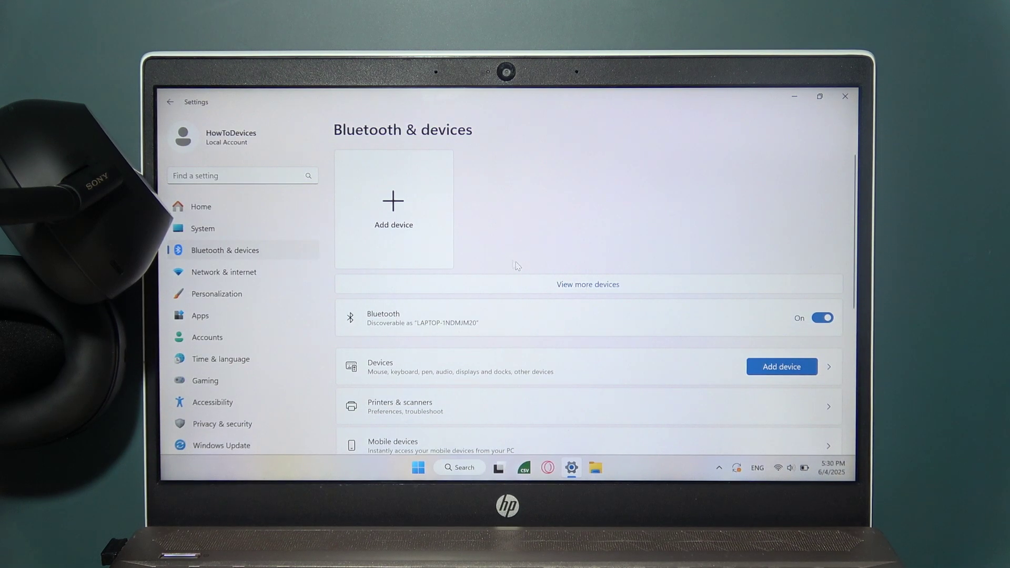
Add the Sony WH-1000XM6 as a new Bluetooth device and finish pairing.
left_click(443, 249)
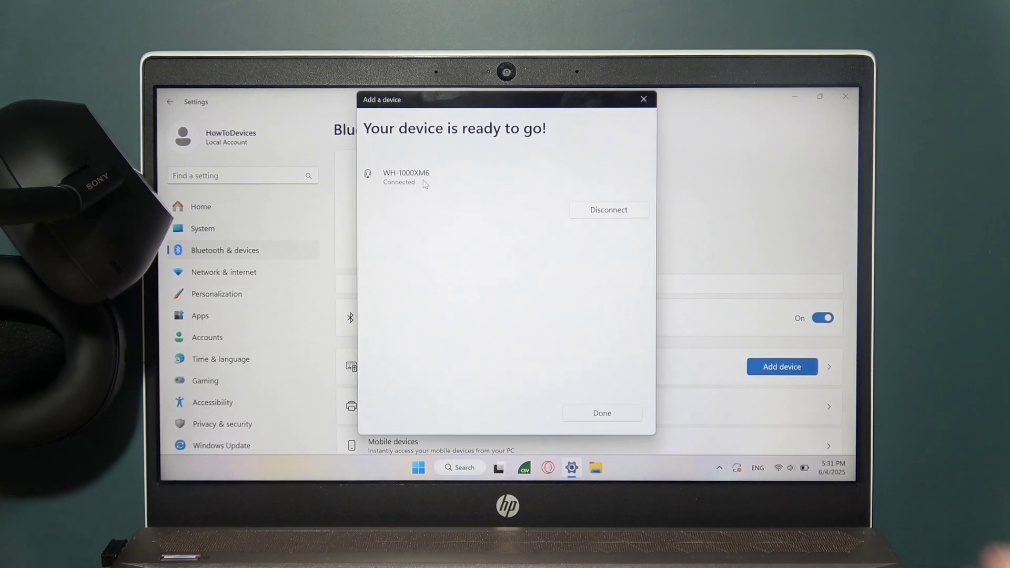
left_click(577, 421)
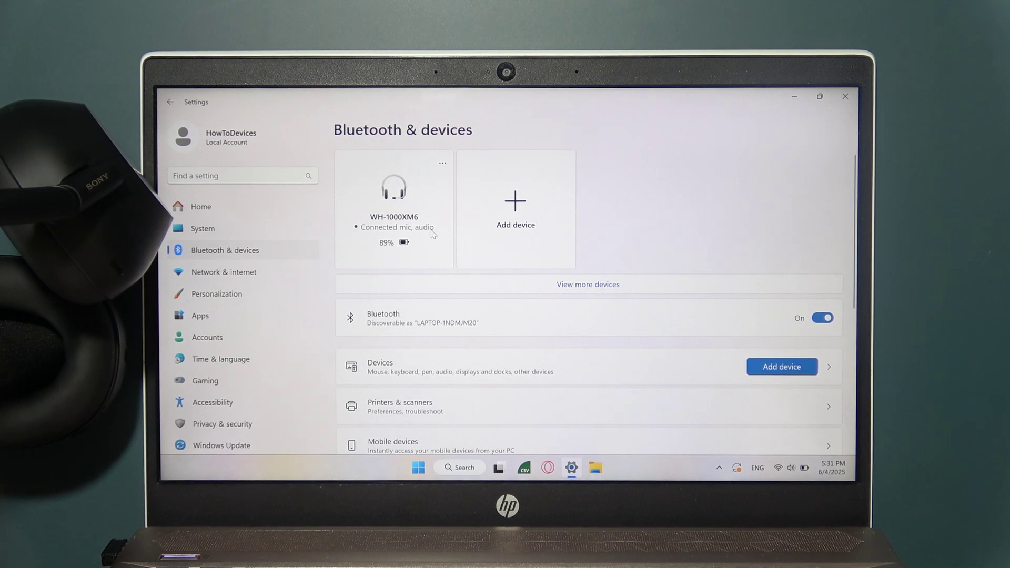